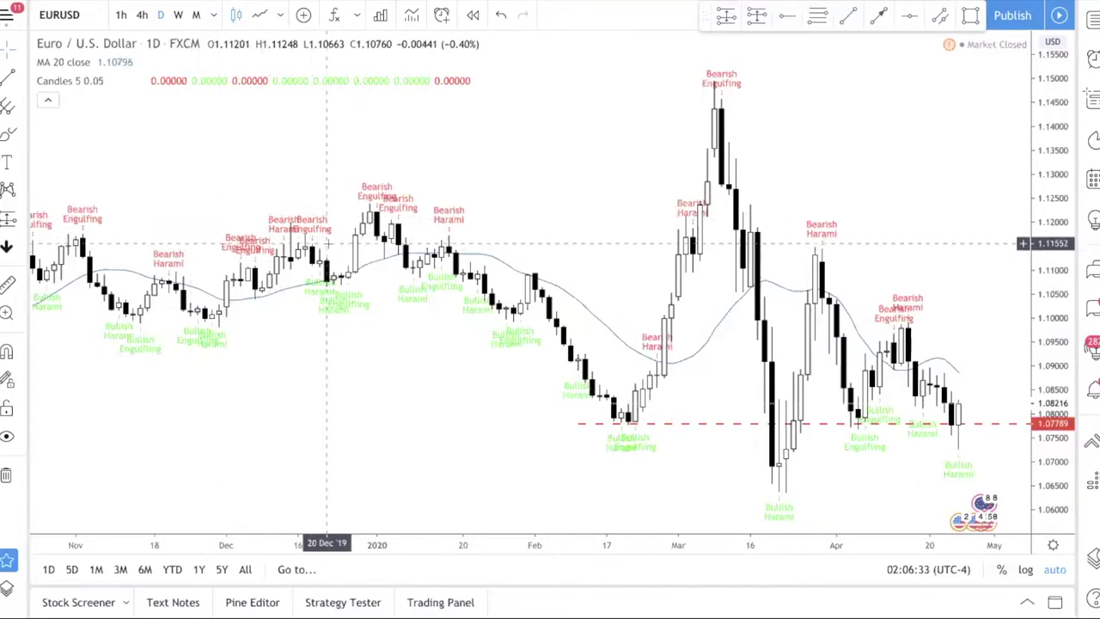
left_click(6, 161)
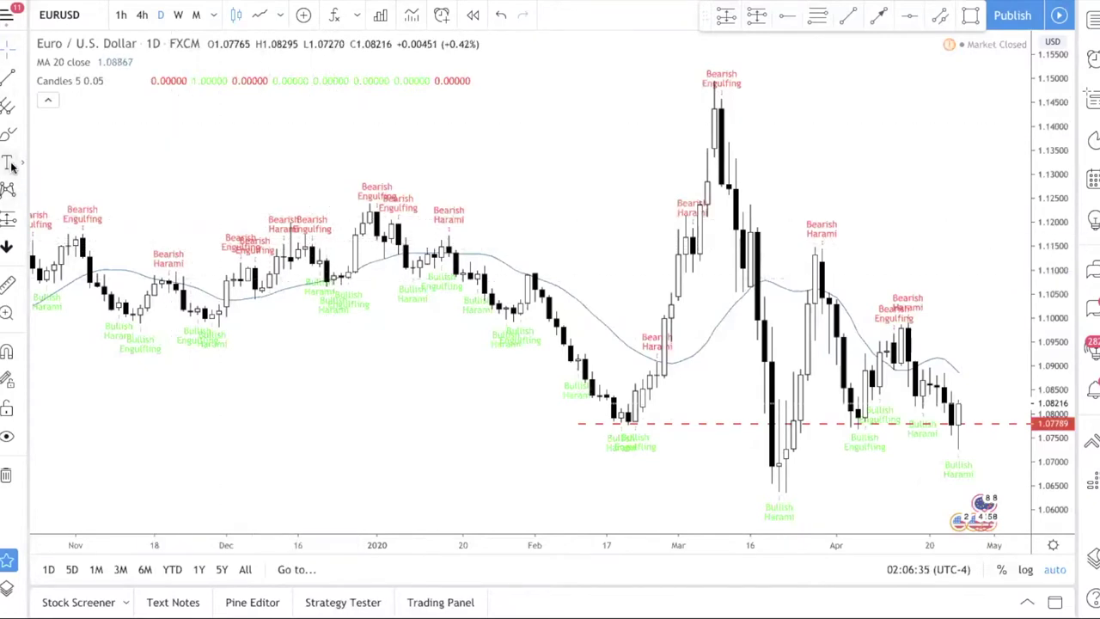
left_click(277, 410)
type("ww")
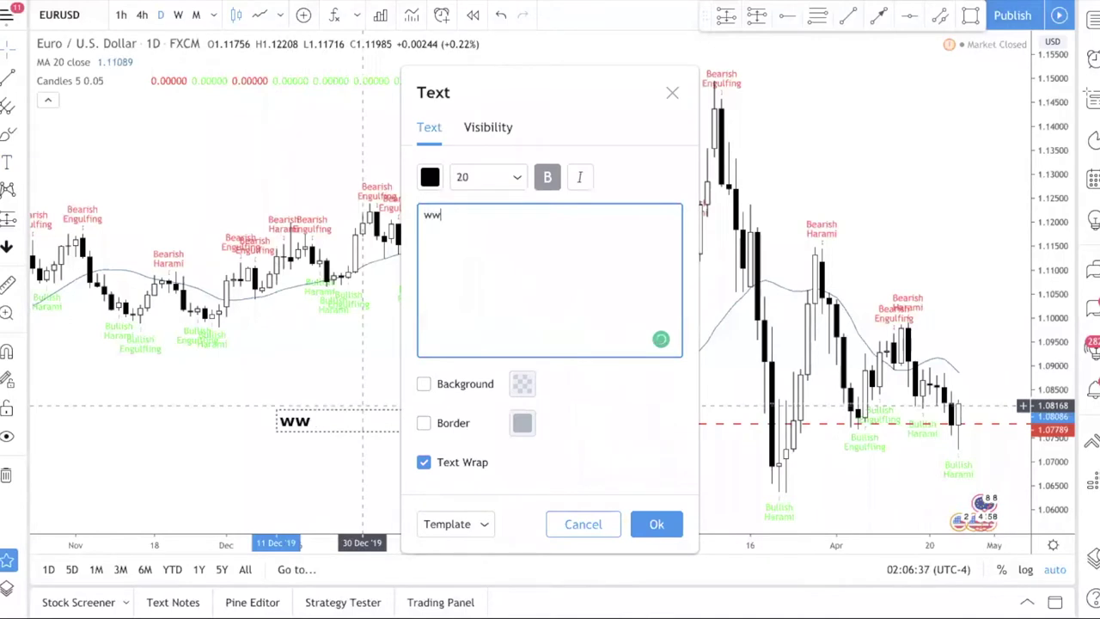
type("w.tradingview.com")
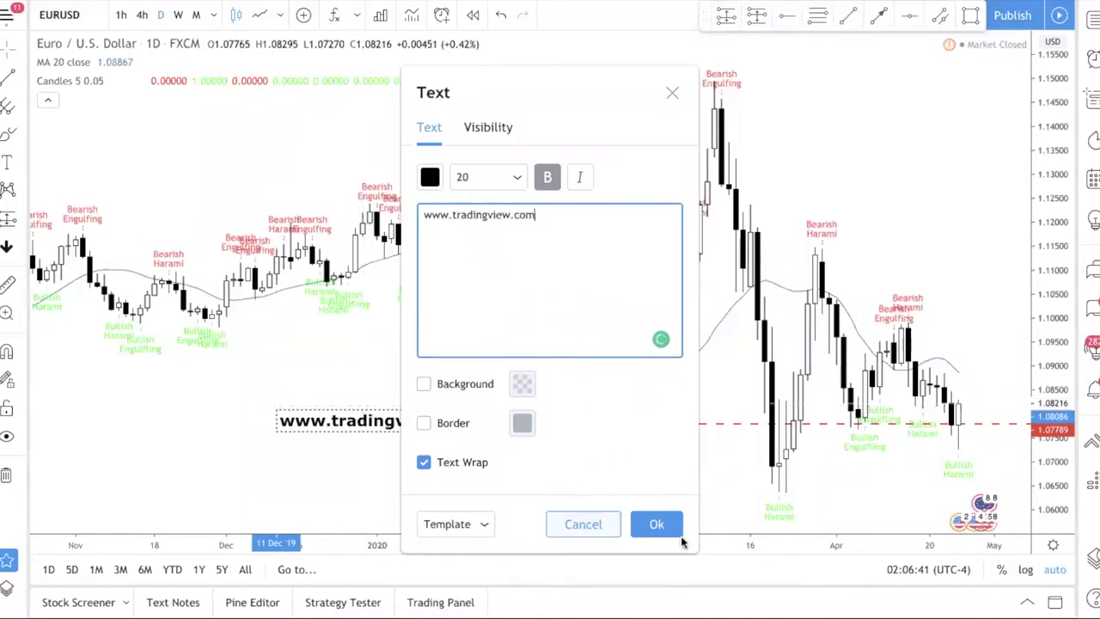
left_click(659, 526)
left_click_drag(420, 434, 374, 151)
left_click(388, 201)
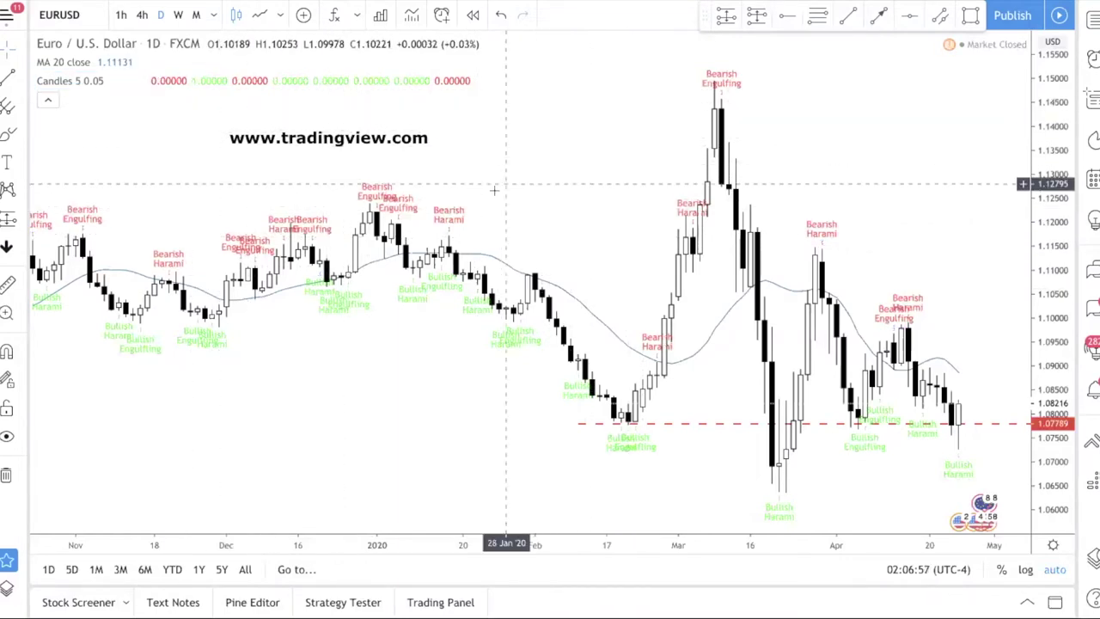
Step: Zoom and pan the chart to span mid-November through early May, latest candles at right
scroll(496, 188, "down", 2)
scroll(494, 189, "up", 2)
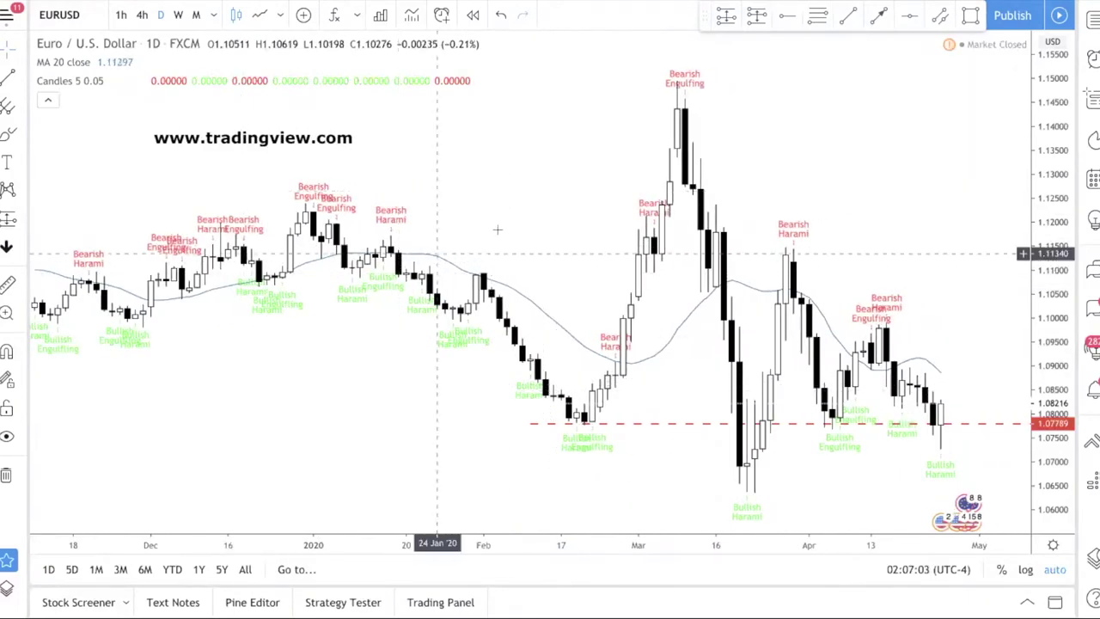
left_click_drag(518, 210, 537, 204)
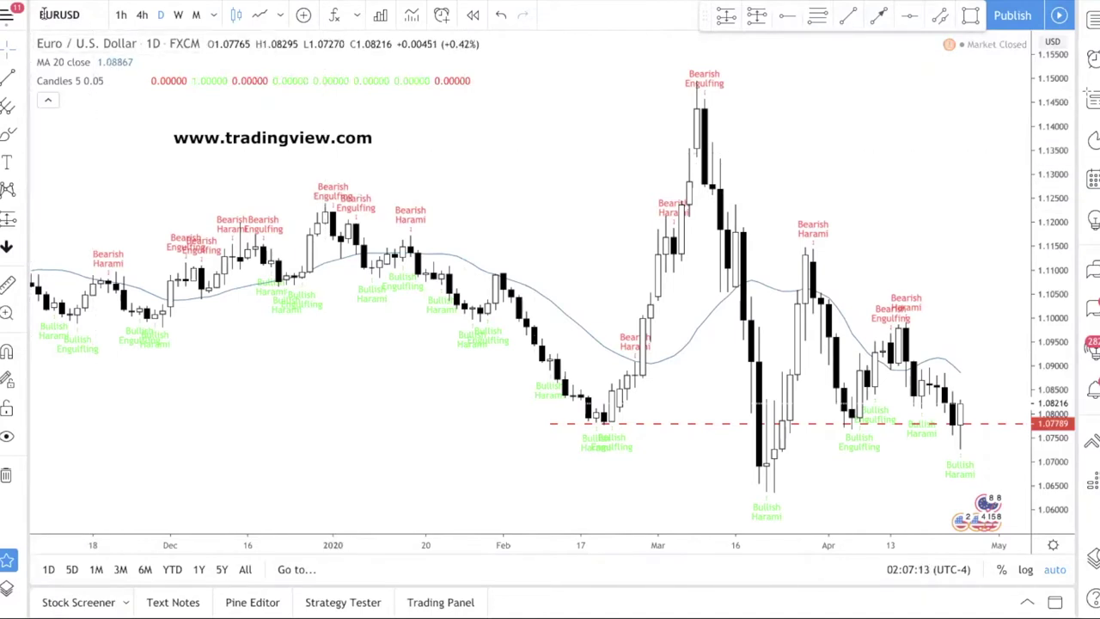
mouse_move(126, 61)
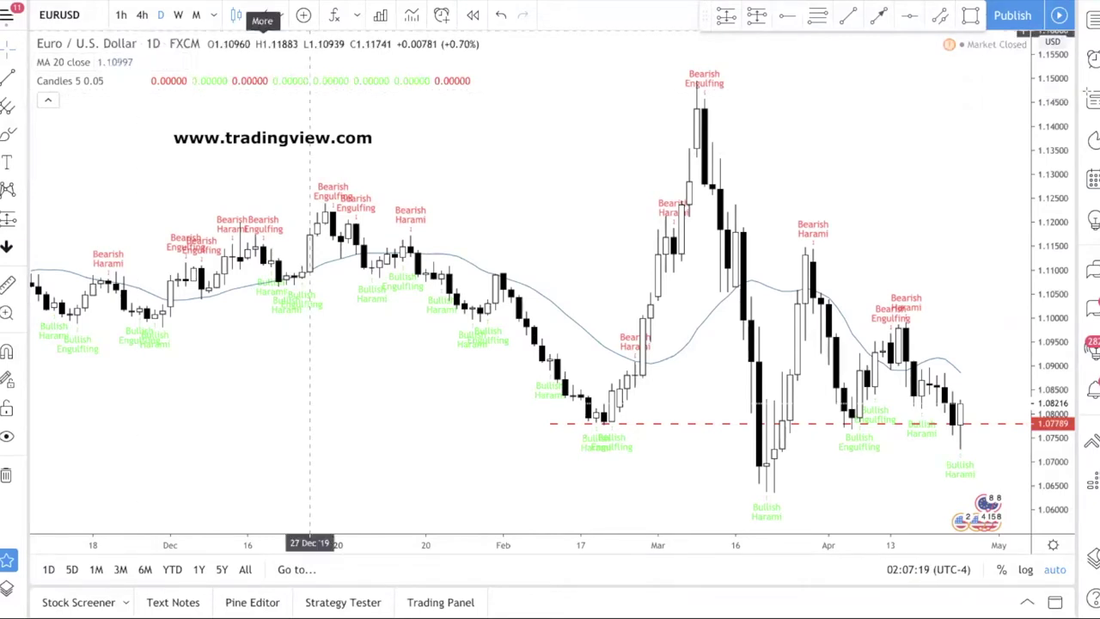
Step: Search indicators for 'candlestick pattern', then review the Candles settings without changes
left_click(335, 20)
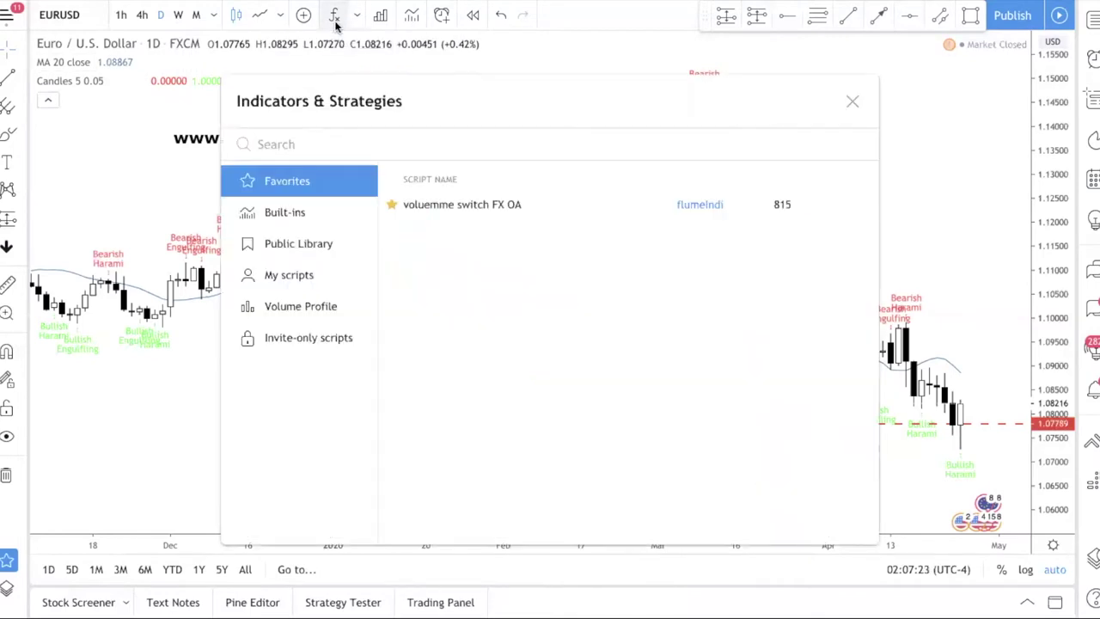
left_click(400, 142)
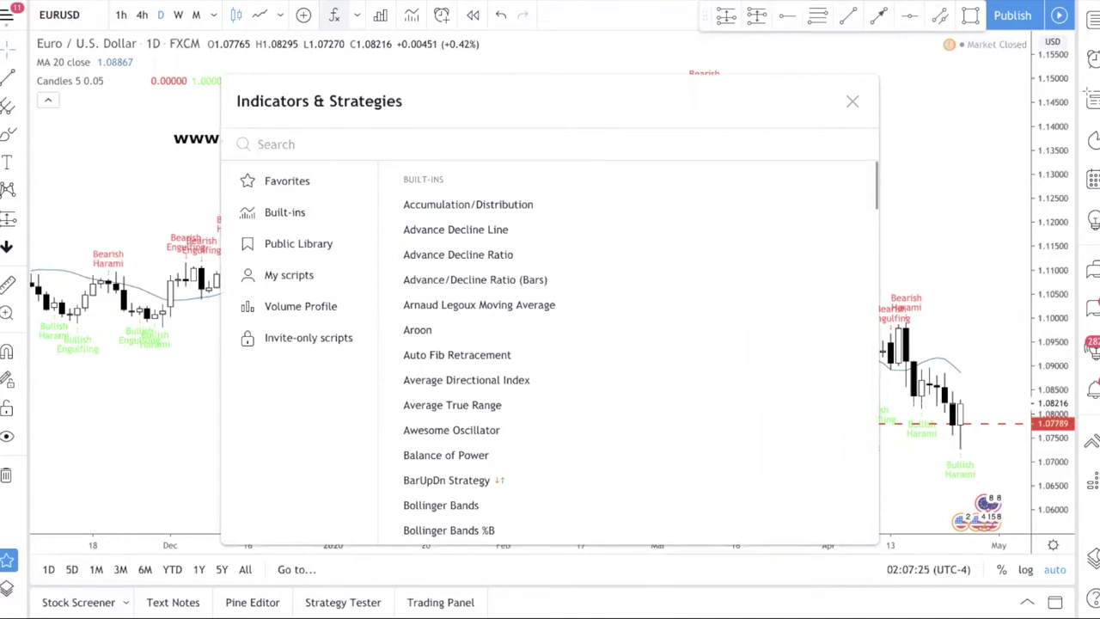
type("candel")
key("BackSpace")
key("BackSpace")
type("lestick ")
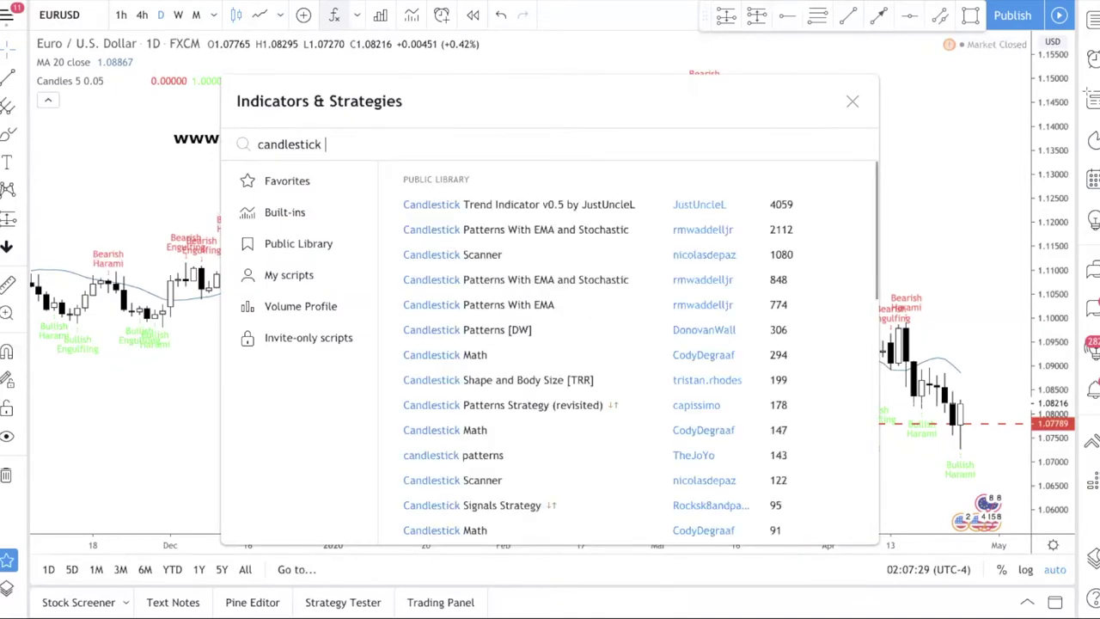
type("pattern")
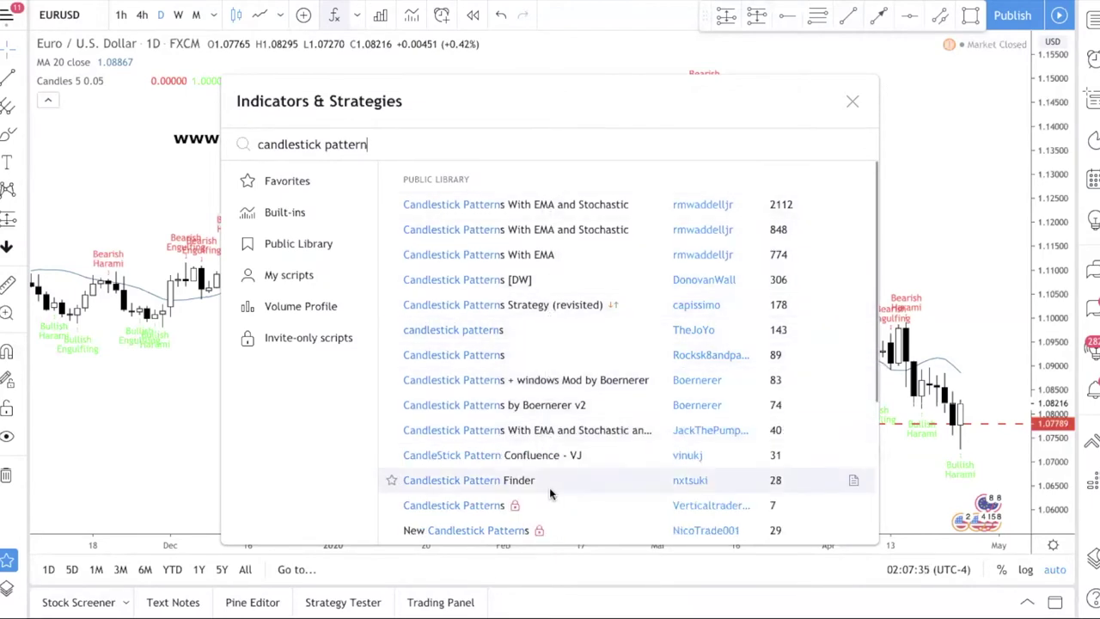
left_click(84, 167)
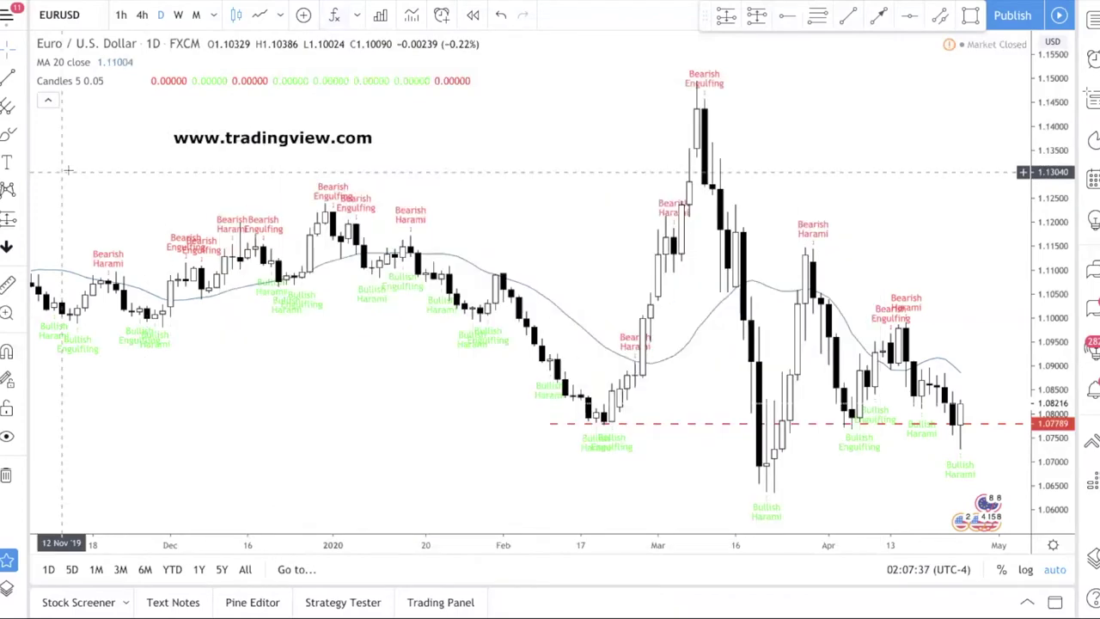
left_click(143, 81)
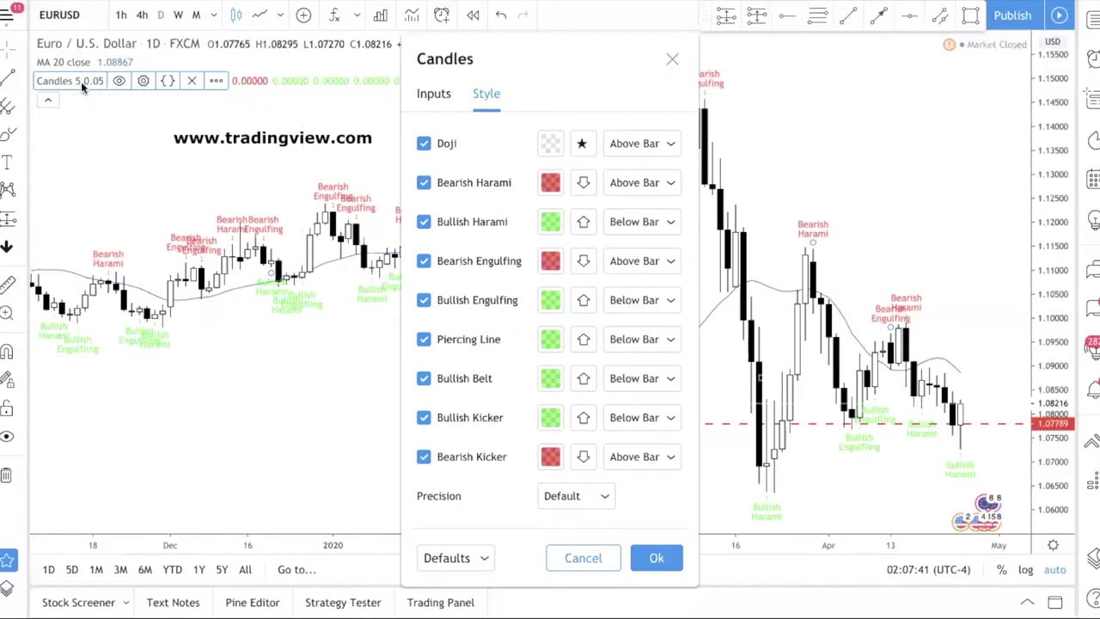
left_click(671, 58)
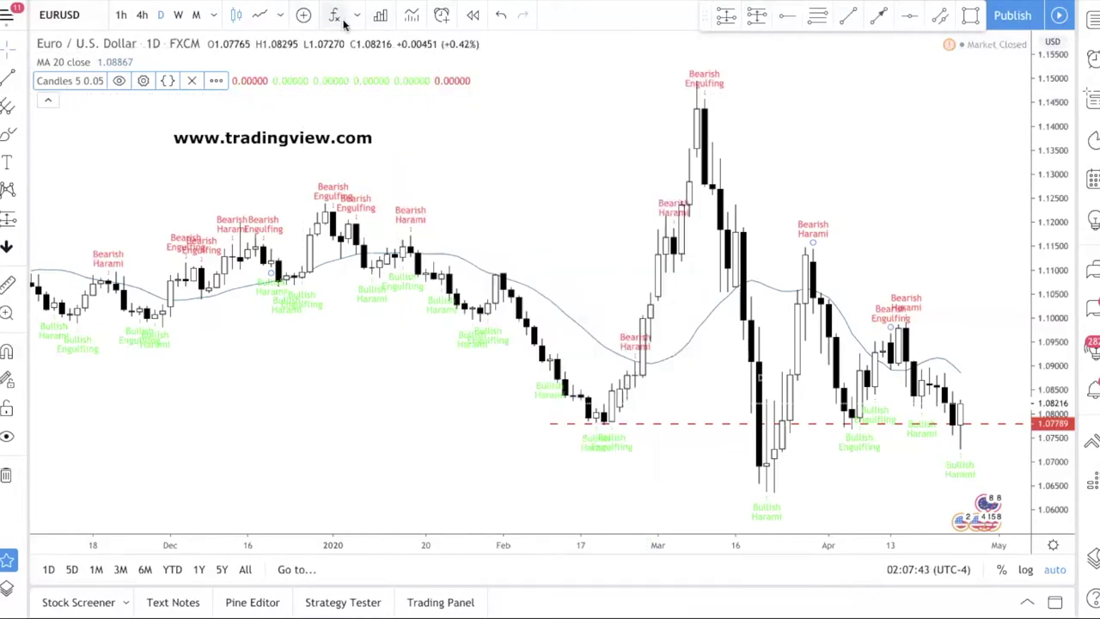
Step: Favourite Candlesticks Patterns Identified from the 'candle' search and add it to the chart
left_click(336, 22)
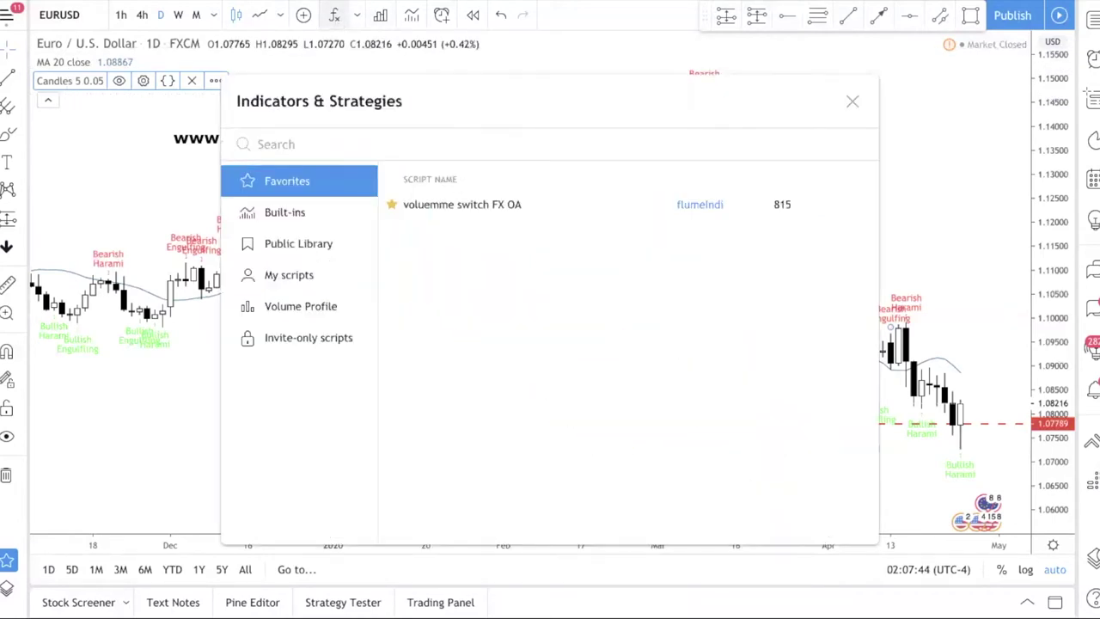
type("candle")
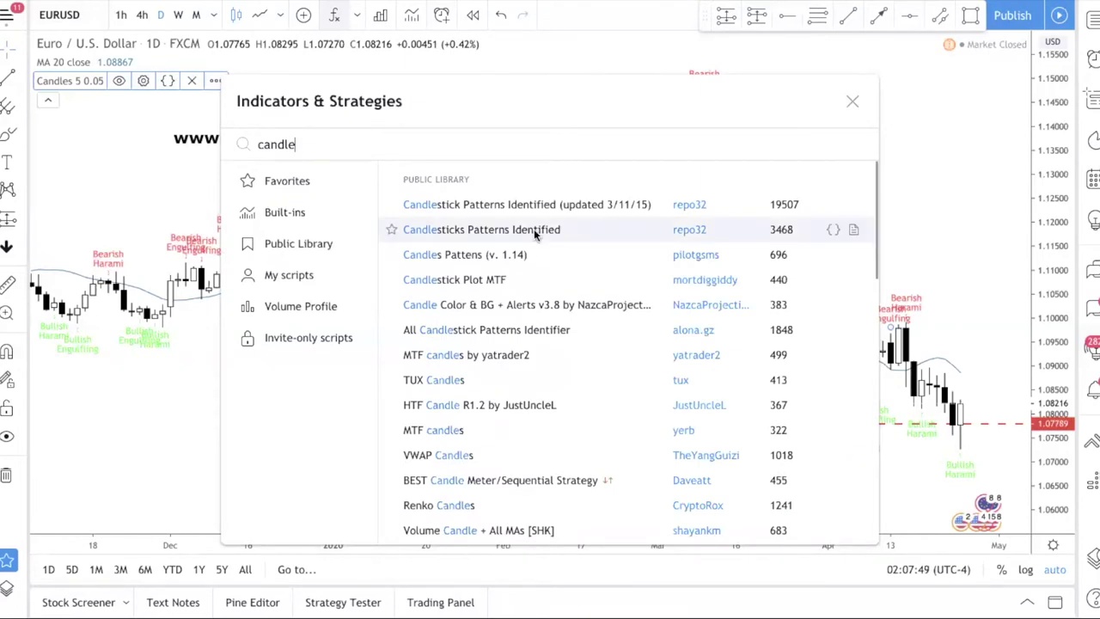
left_click(391, 231)
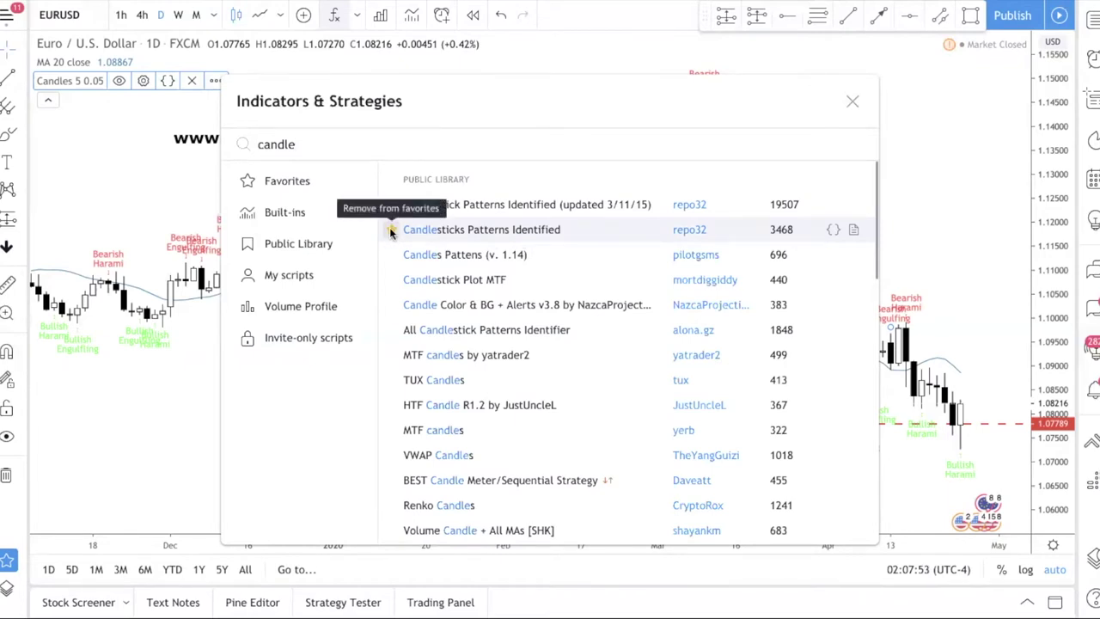
left_click(464, 230)
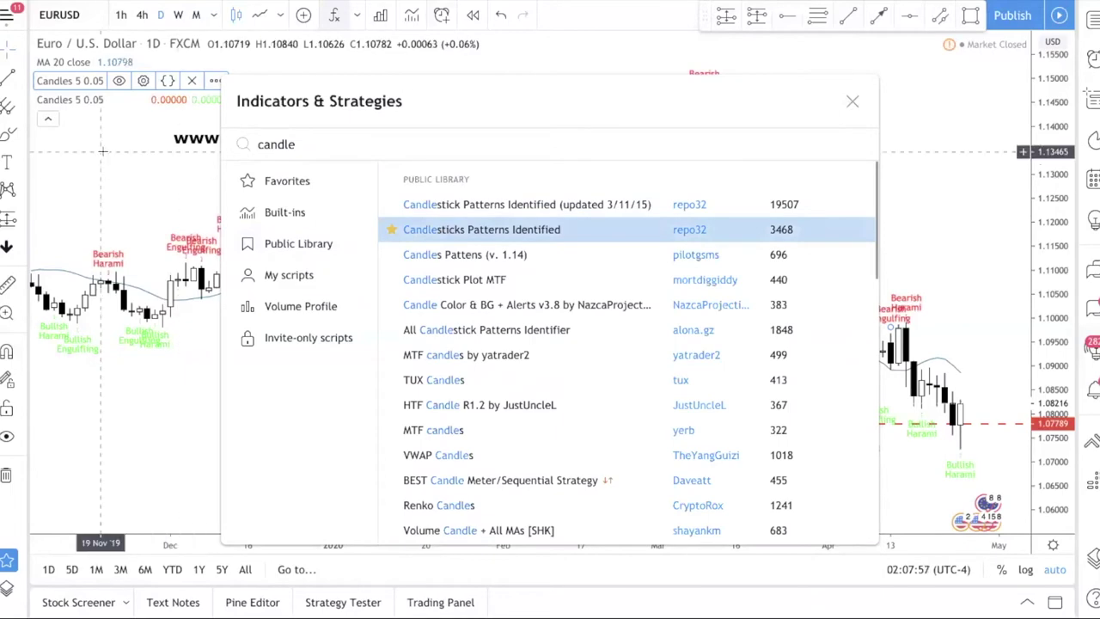
left_click(85, 77)
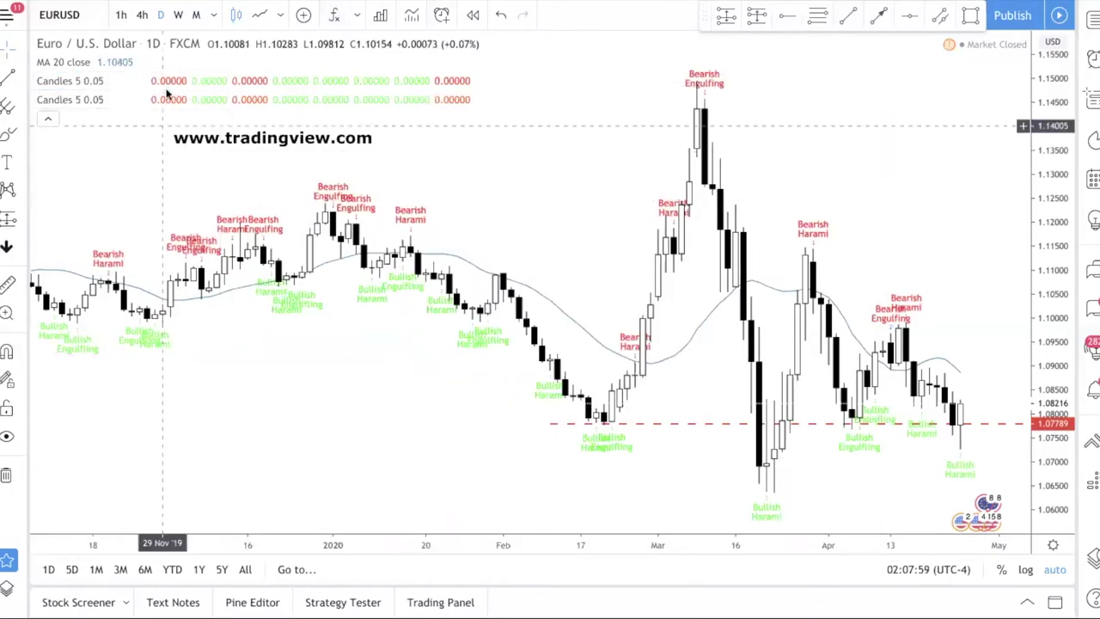
left_click(192, 99)
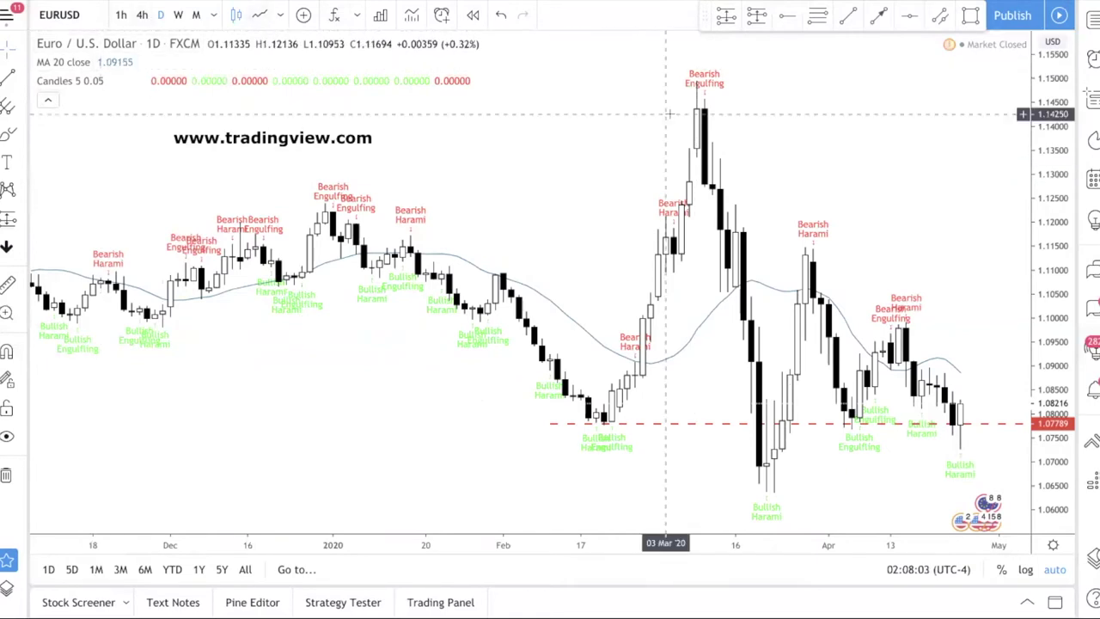
left_click(295, 137)
key("Delete")
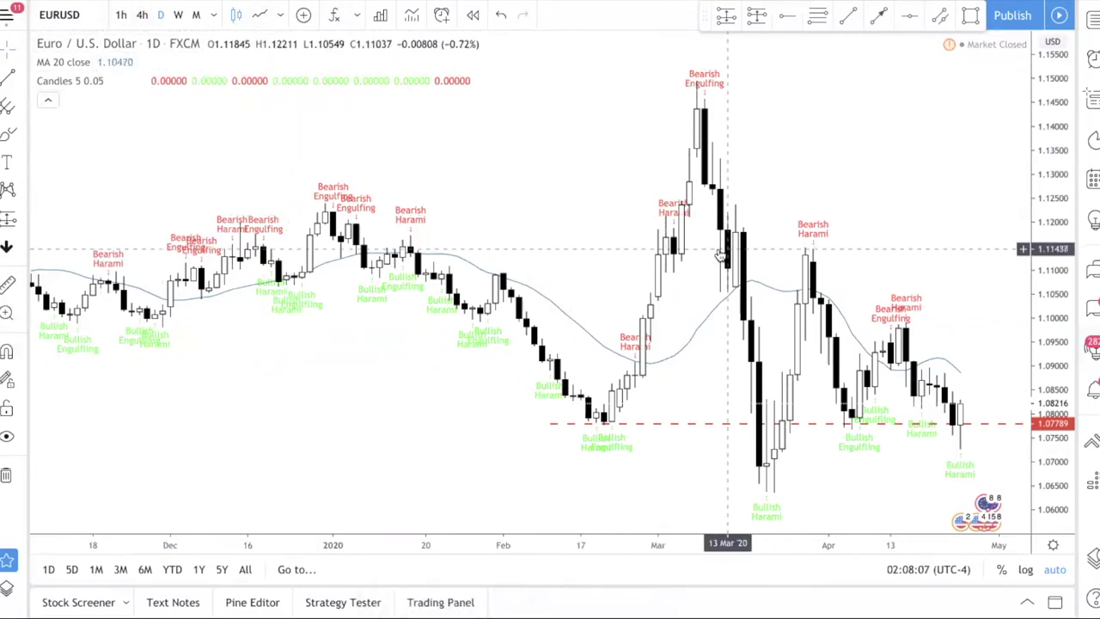
left_click_drag(377, 355, 440, 355)
scroll(675, 368, "up", 5)
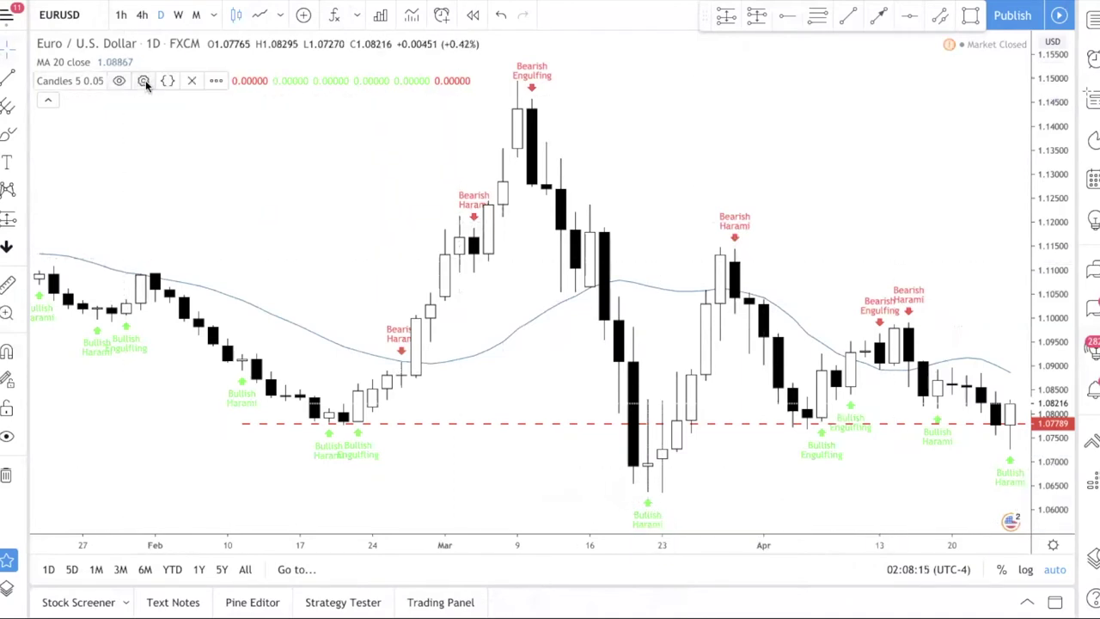
left_click(144, 81)
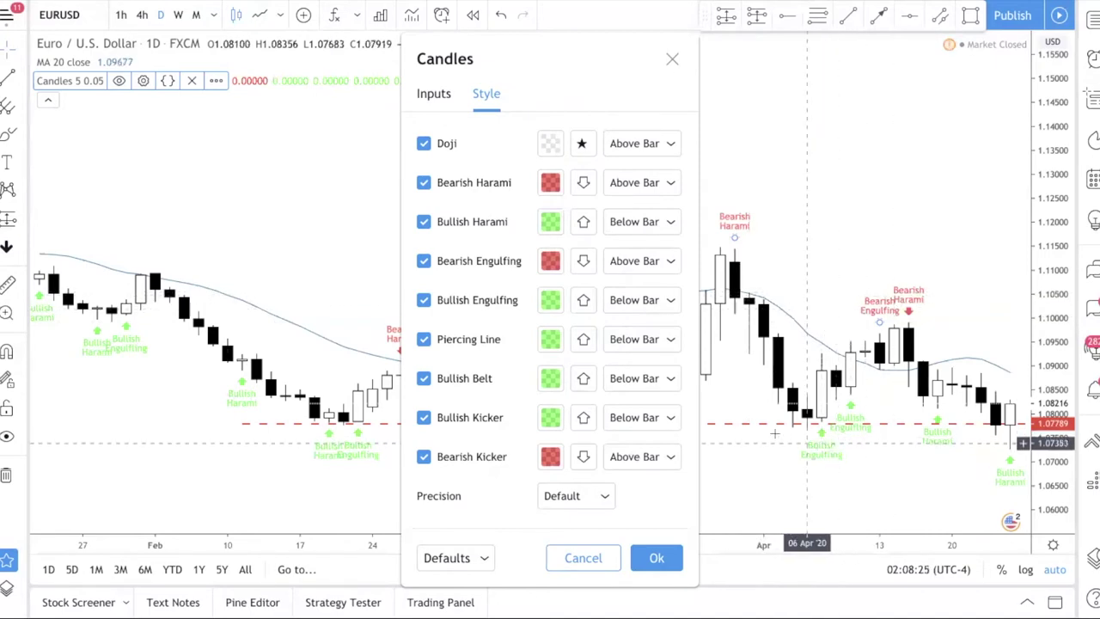
Step: Switch Bullish Engulfing marker placement to Top, then back to Below Bar
left_click(671, 303)
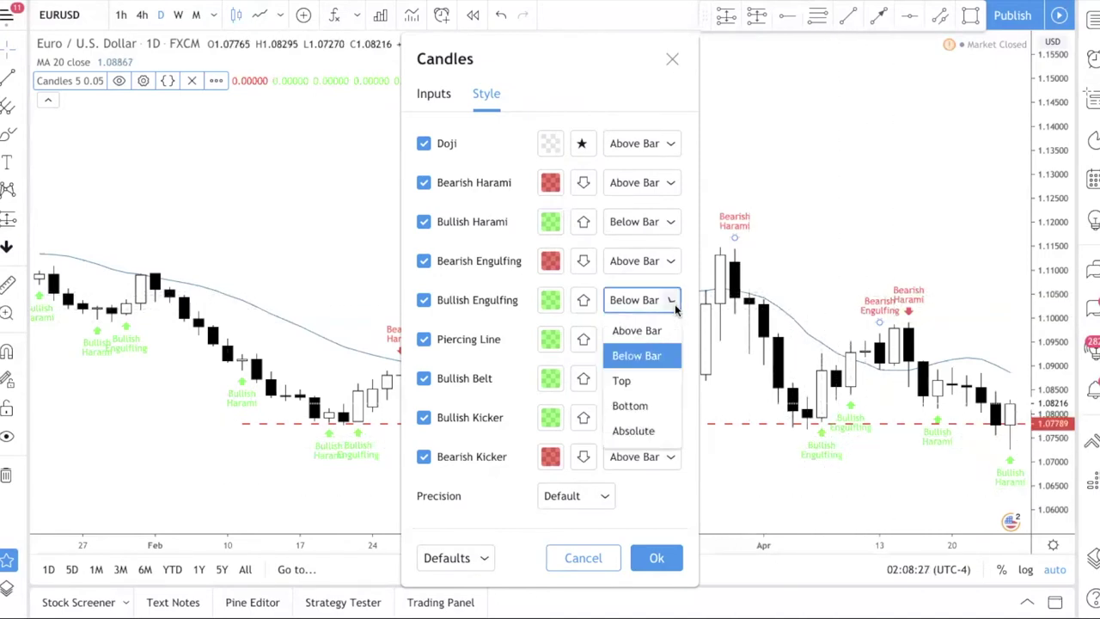
left_click(628, 300)
left_click(584, 302)
left_click(585, 301)
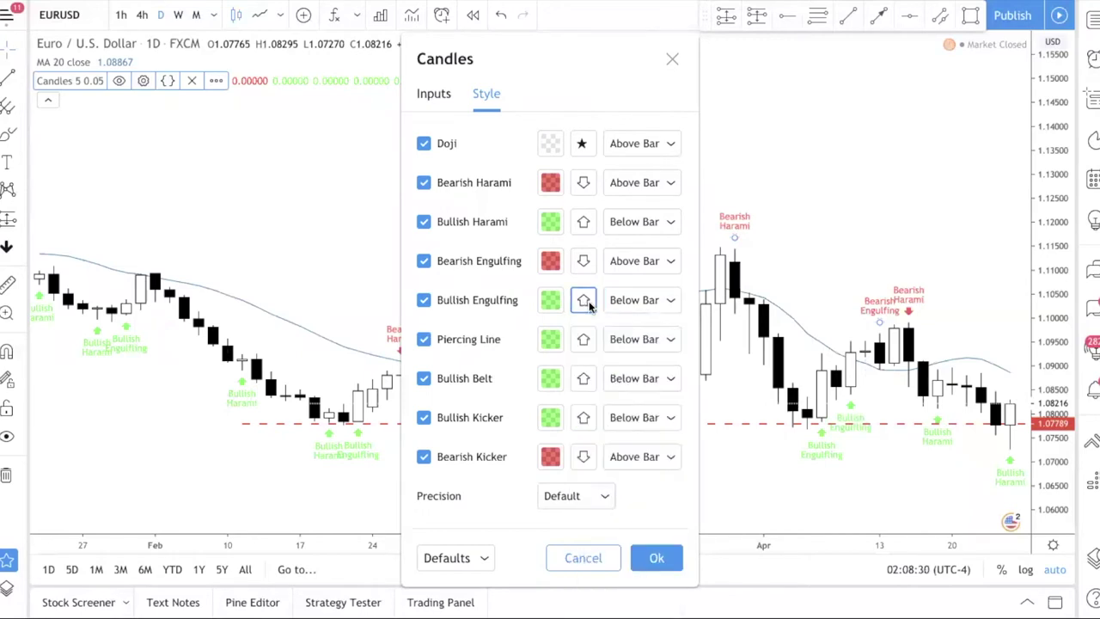
left_click(674, 301)
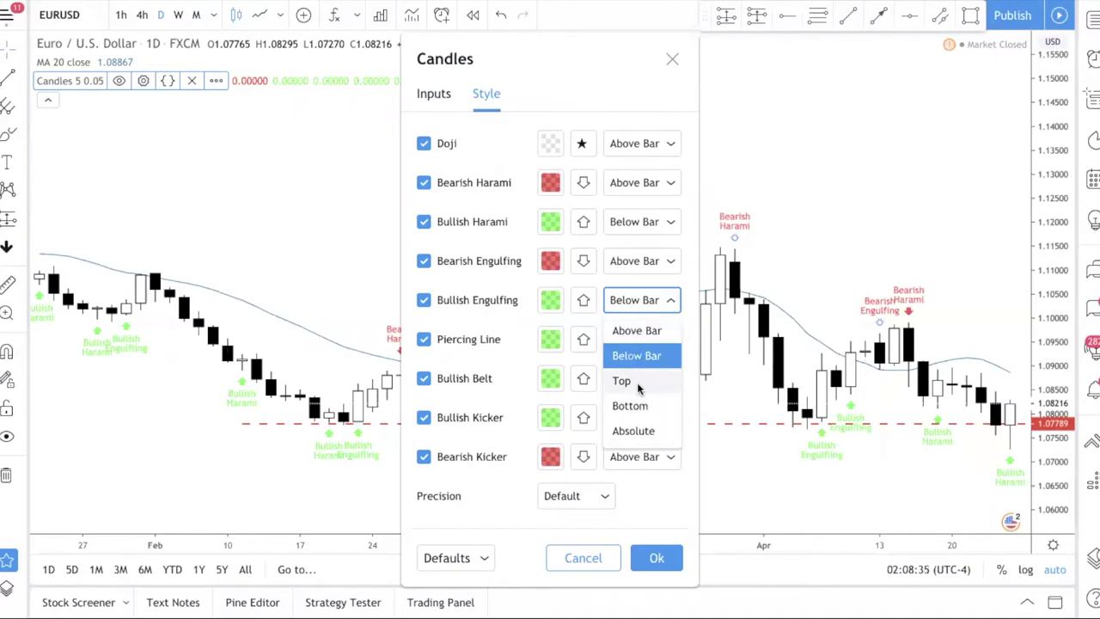
left_click(630, 380)
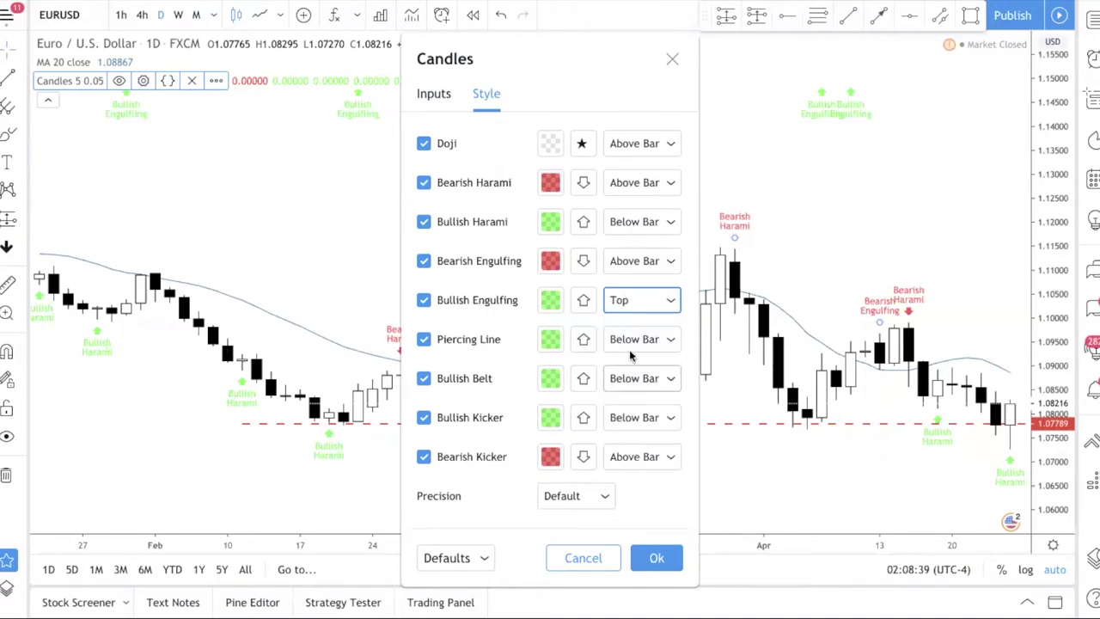
left_click(633, 306)
left_click(635, 357)
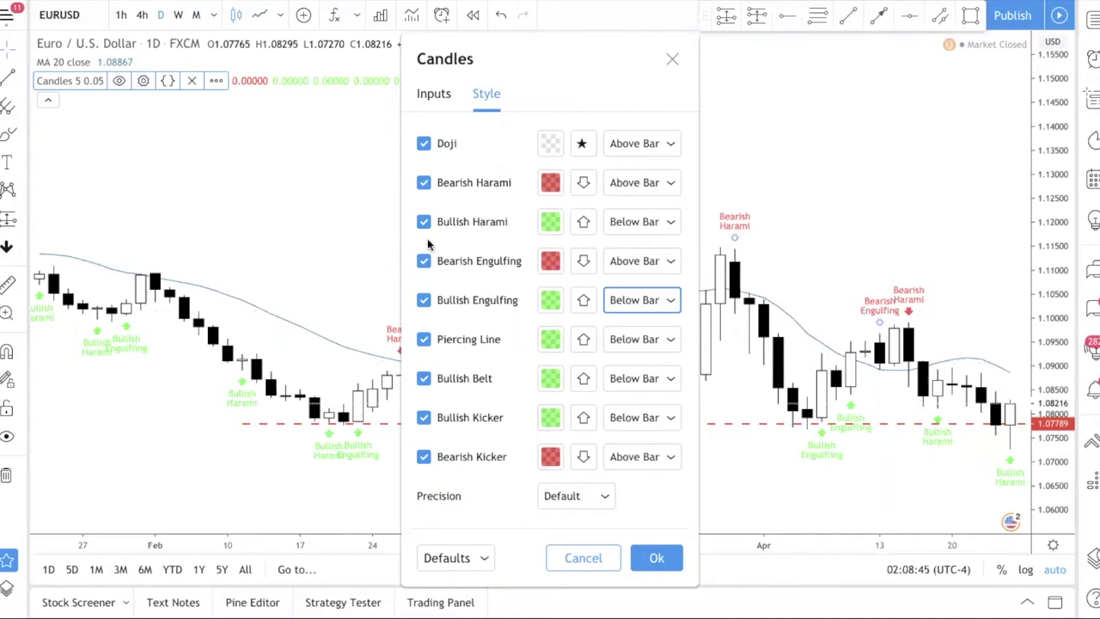
Step: Check inputs (Trend In Bars 5, Doji Size 0.05) and apply the Candles settings
left_click(452, 96)
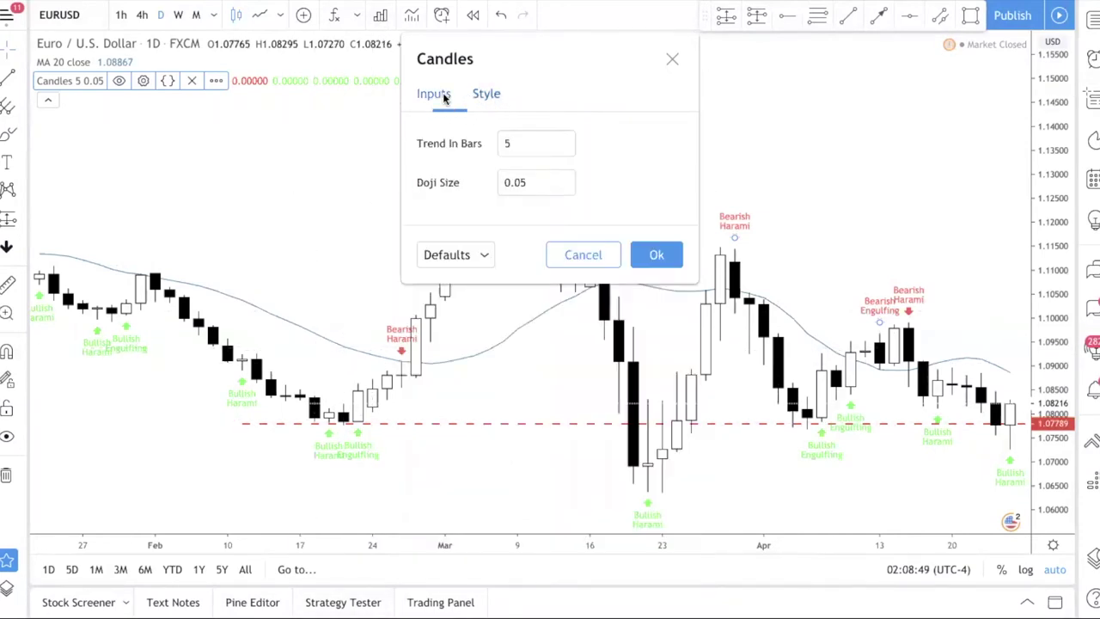
left_click(521, 142)
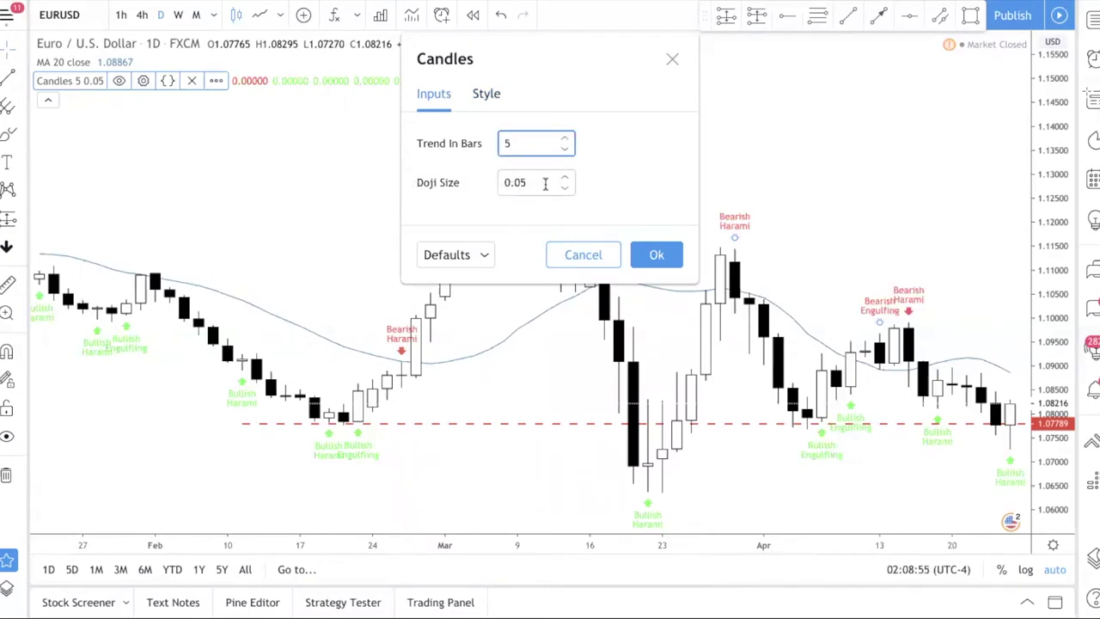
left_click(655, 255)
scroll(640, 248, "right", 3)
scroll(640, 248, "right", 3)
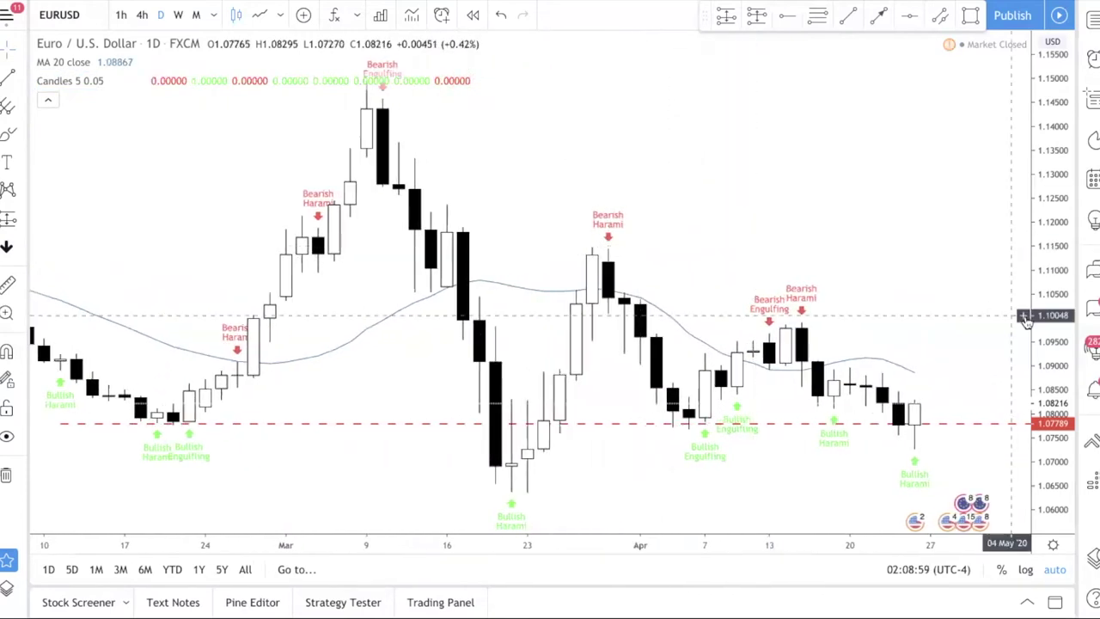
Step: Compress the price scale to span roughly 1.04 to 1.17 and scroll back in time
left_click_drag(1025, 319, 1022, 403)
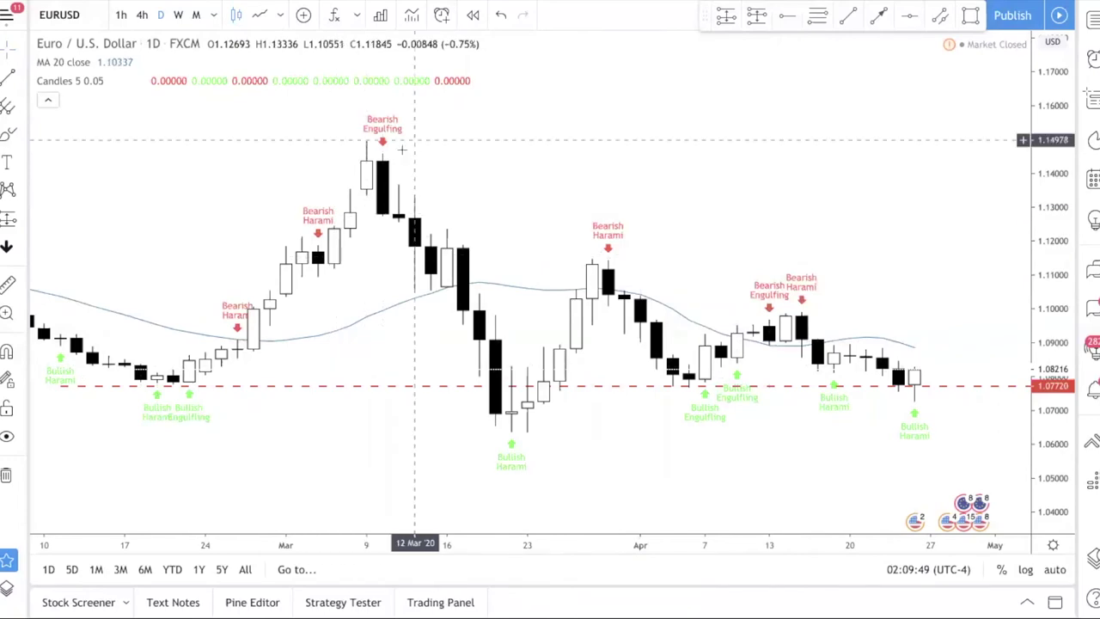
scroll(392, 326, "left", 10)
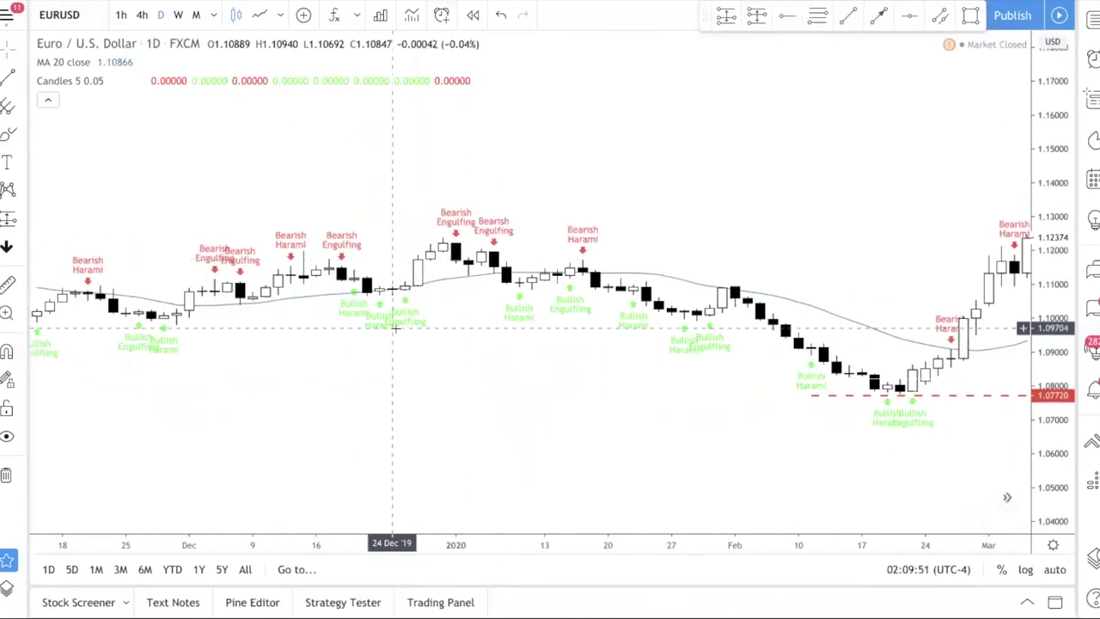
scroll(369, 344, "left", 5)
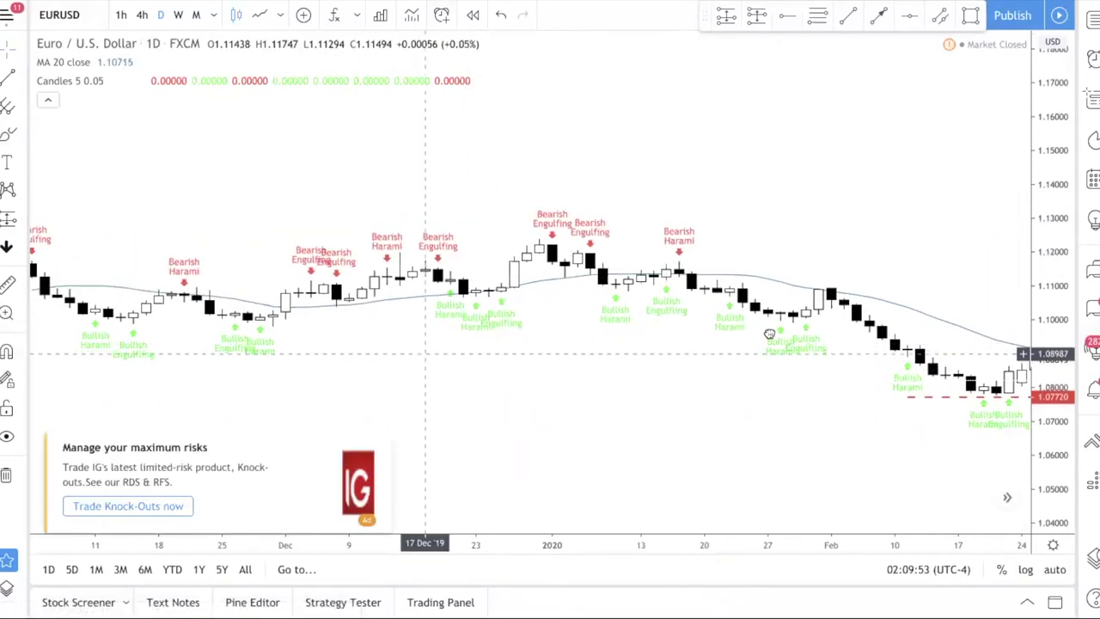
scroll(769, 333, "right", 15)
scroll(681, 321, "right", 5)
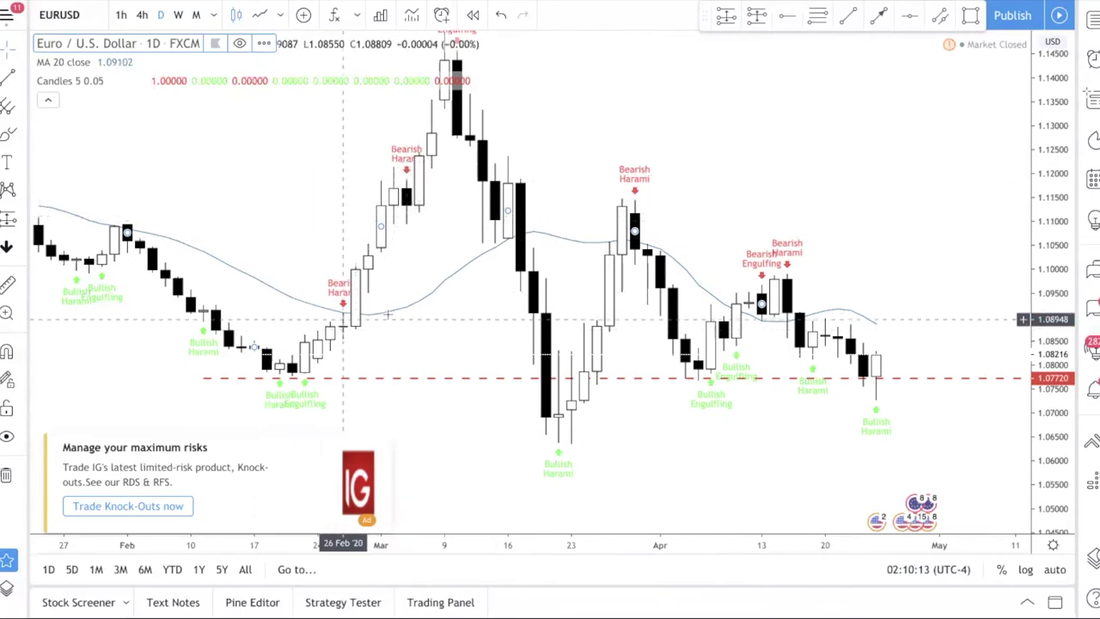
left_click_drag(430, 270, 543, 288)
scroll(543, 288, "down", 3)
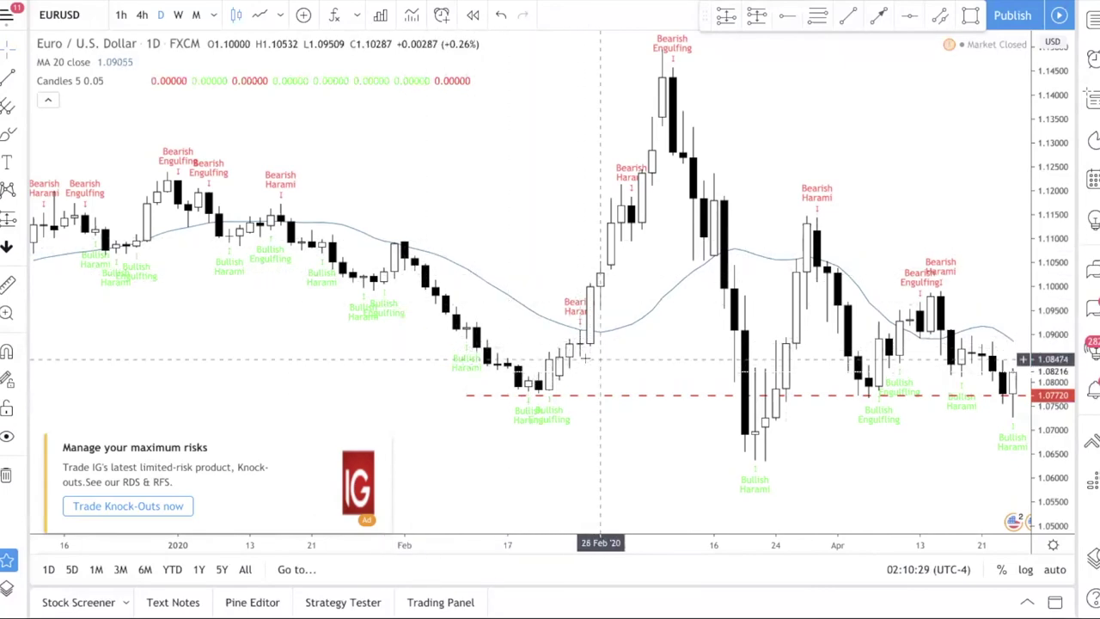
scroll(705, 327, "down", 4)
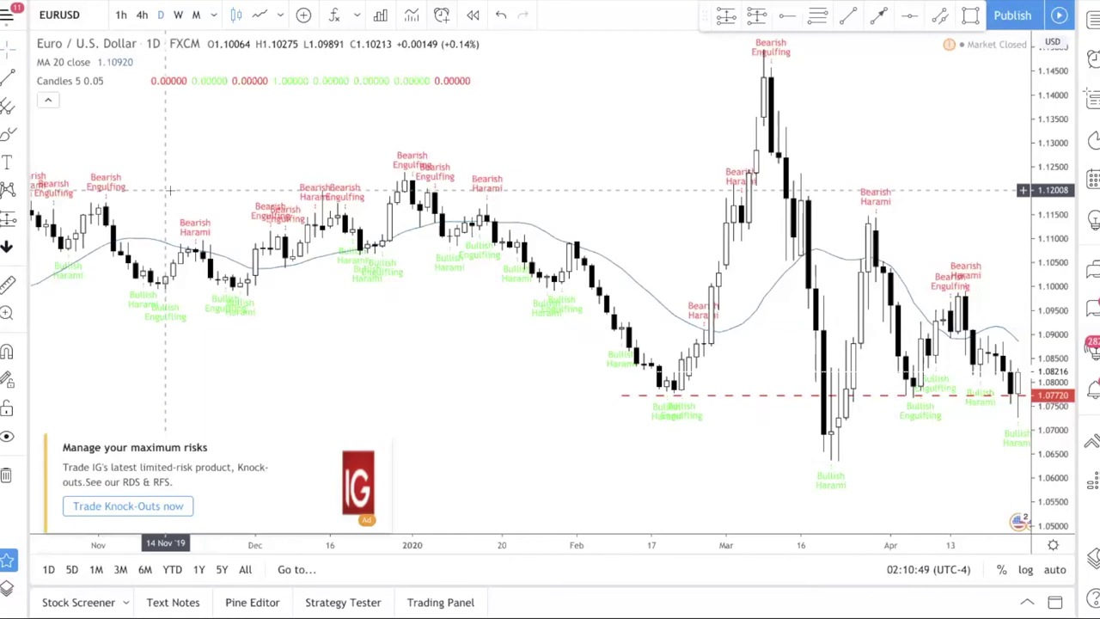
Step: Pan the chart left so blank space after the latest candle extends into June
left_click_drag(528, 381, 349, 297)
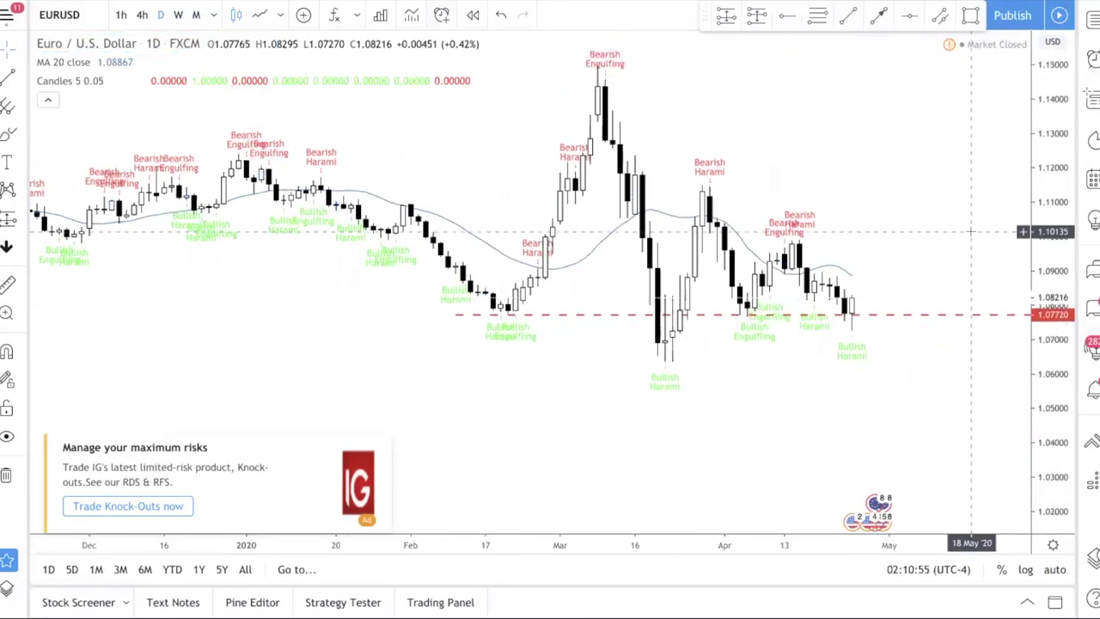
left_click_drag(959, 229, 920, 241)
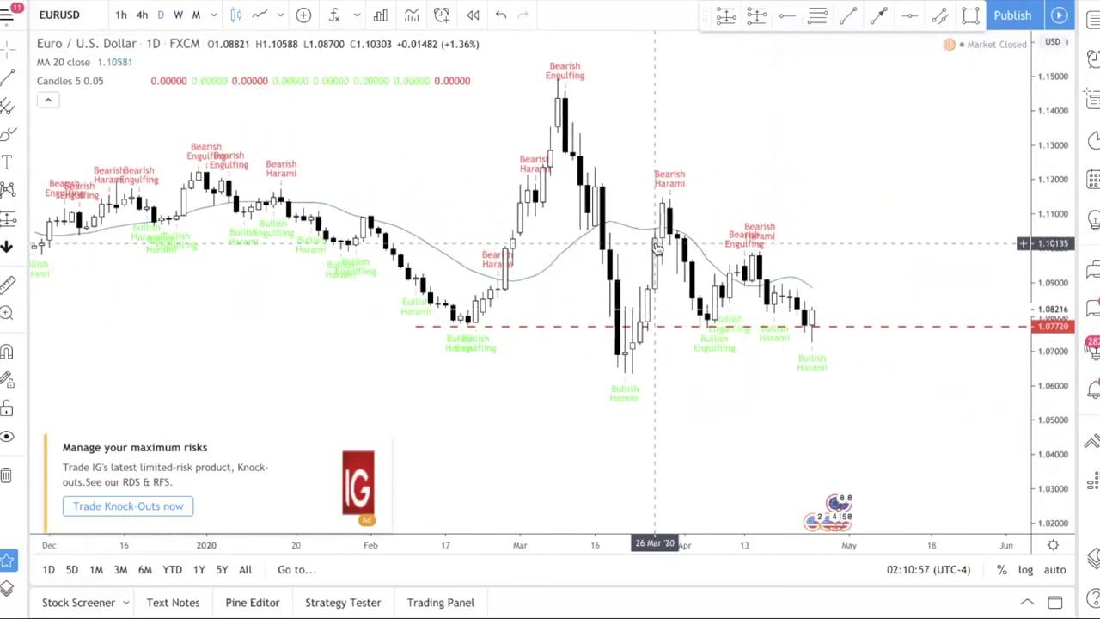